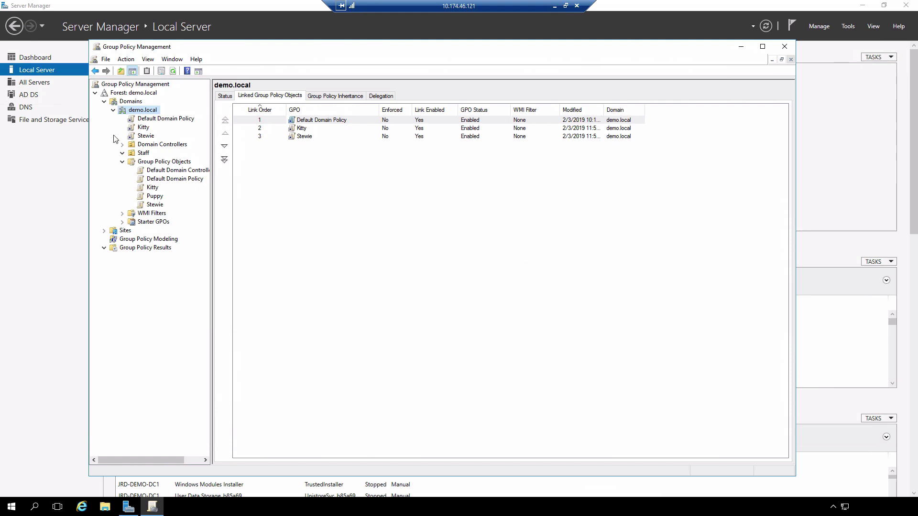
- Review the Kitty GPO link, then view Stewie's scope: demo.local link, Authenticated Users filter
{"action": "left_click", "coordinate": [143, 127]}
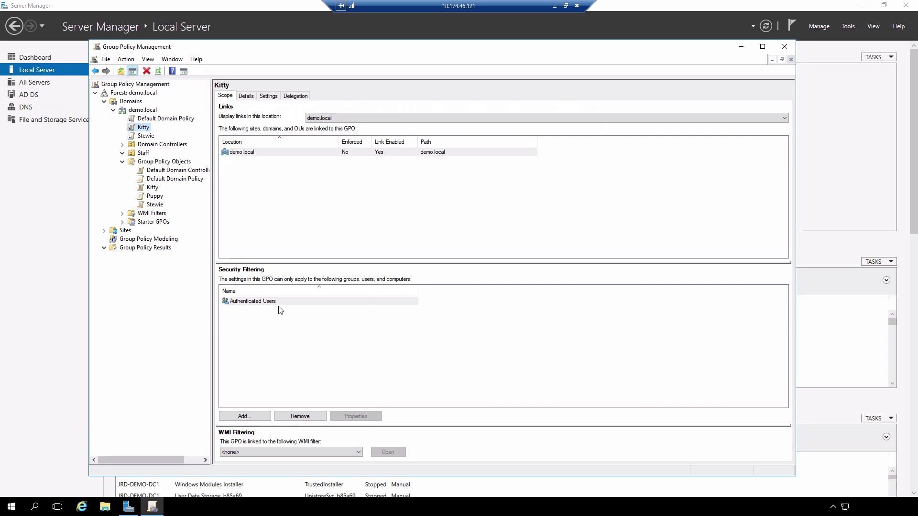
{"action": "left_click", "coordinate": [146, 137]}
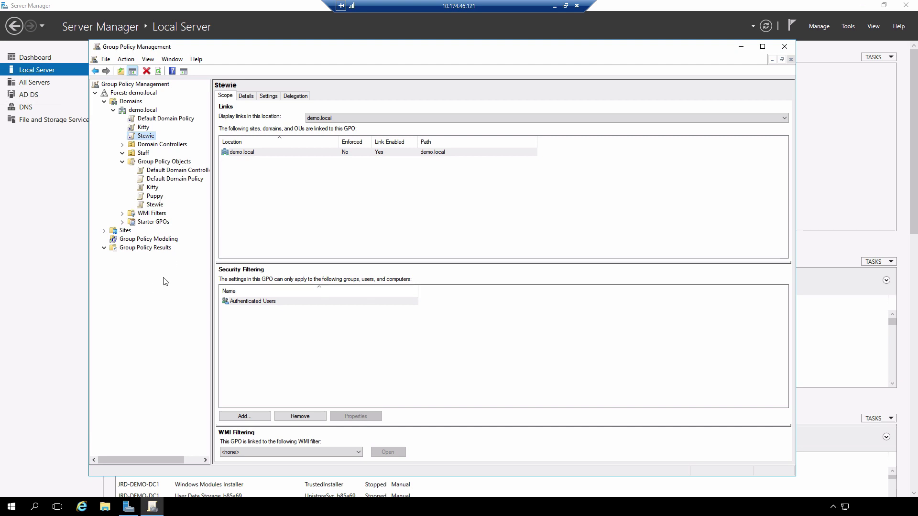
- Launch the Group Policy Results Wizard and get past its welcome page
{"action": "right_click", "coordinate": [158, 252]}
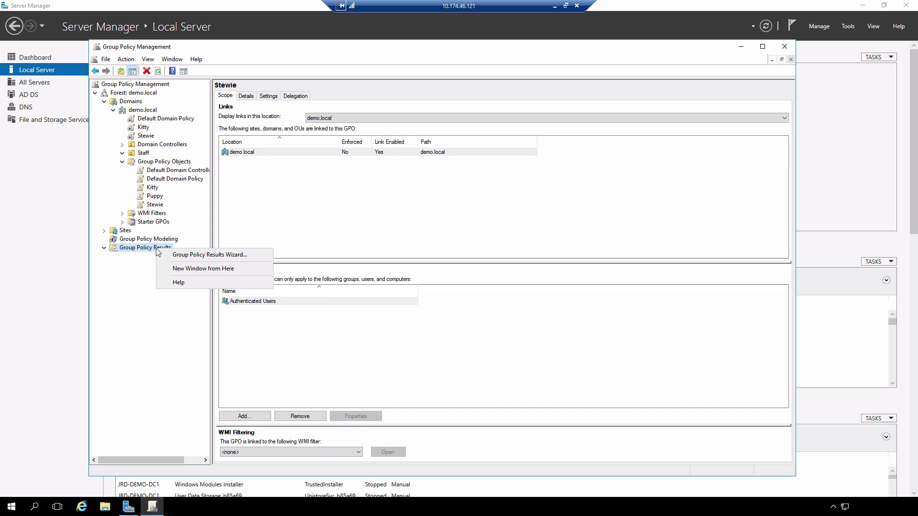
{"action": "left_click", "coordinate": [219, 254]}
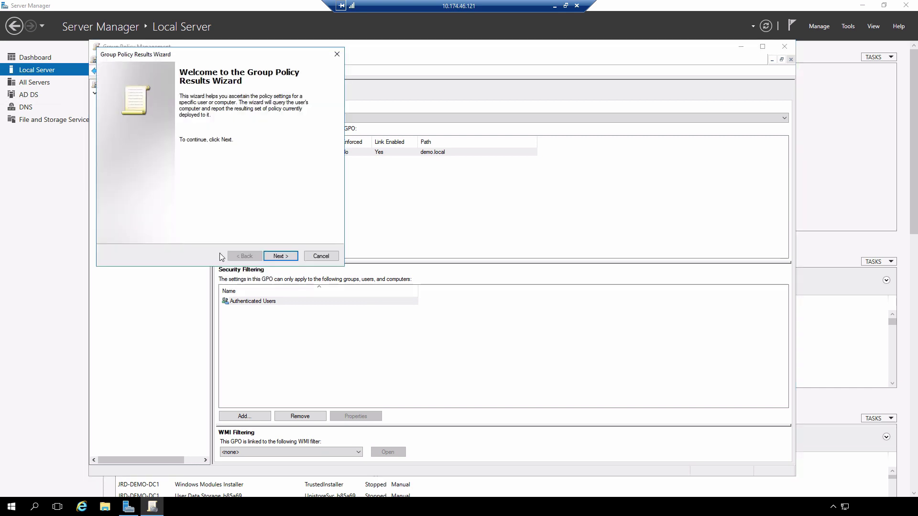
{"action": "left_click_drag", "start_coordinate": [214, 58], "coordinate": [345, 154]}
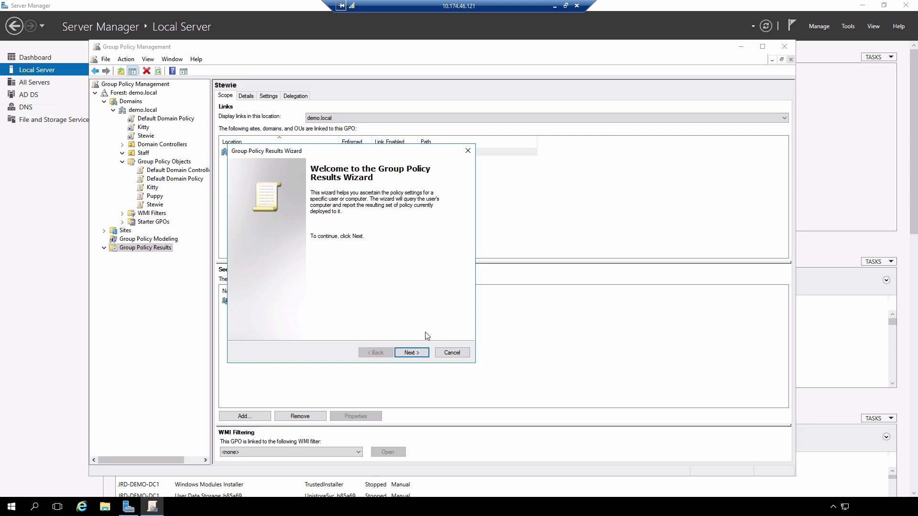
{"action": "left_click", "coordinate": [421, 355]}
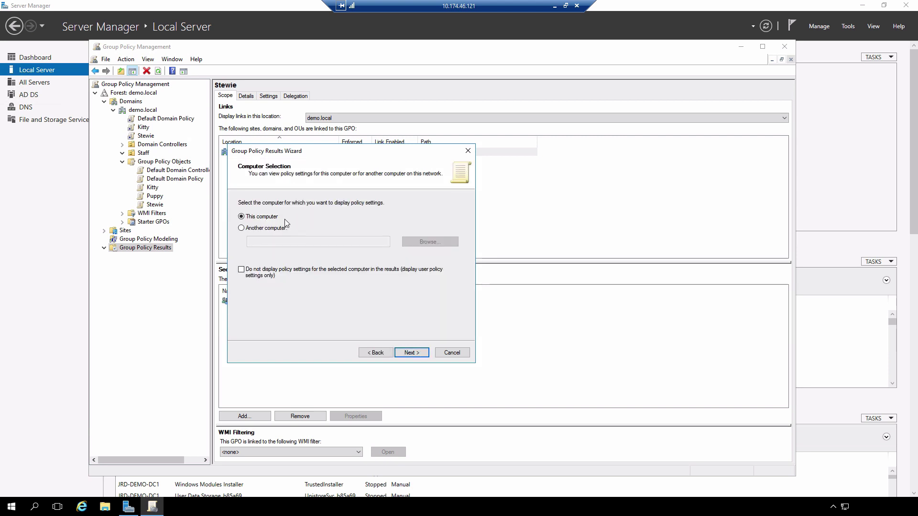
- Target another computer, JRD-DEMO-MS, found by searching for 'jr'
{"action": "left_click", "coordinate": [269, 229]}
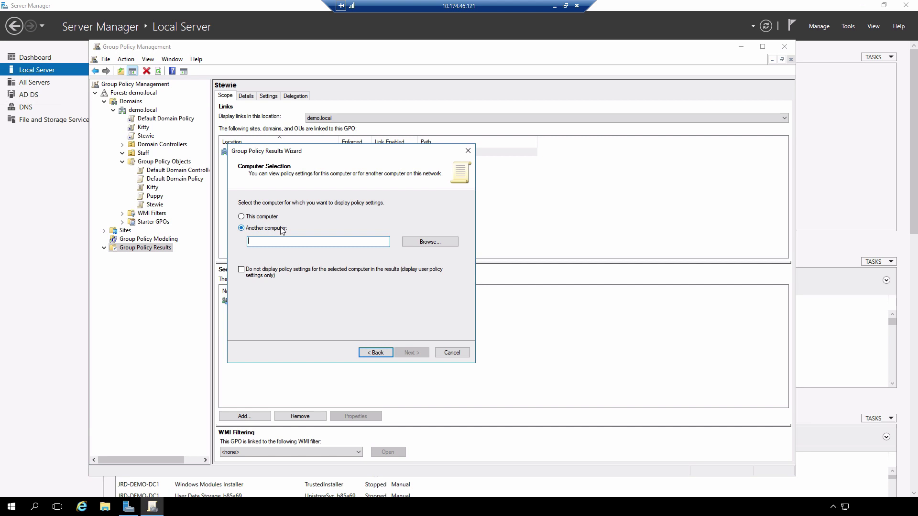
{"action": "left_click", "coordinate": [420, 242]}
{"action": "type", "text": "jr"}
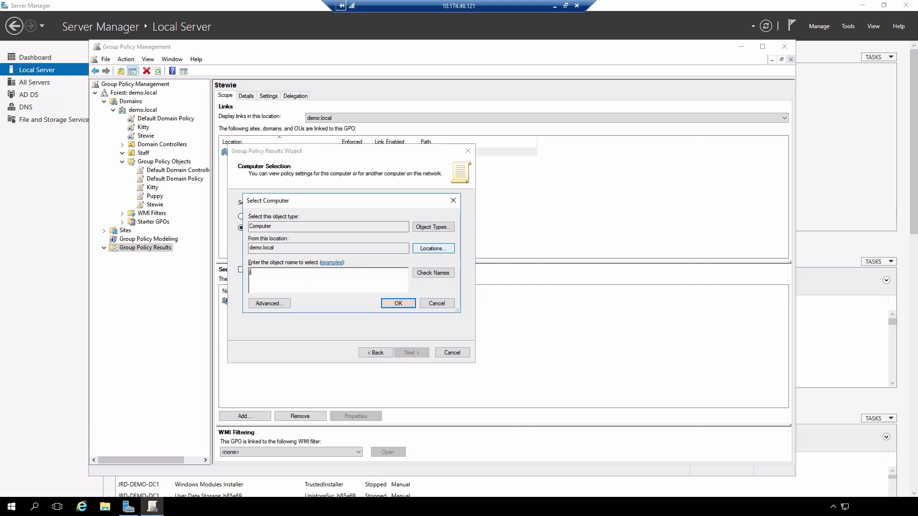
{"action": "key", "text": "Return"}
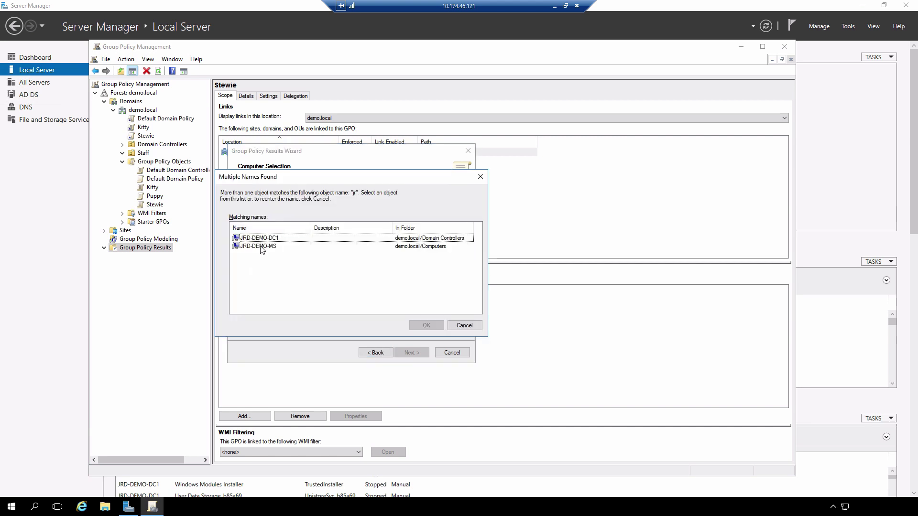
{"action": "left_click", "coordinate": [261, 246]}
{"action": "left_click", "coordinate": [425, 325]}
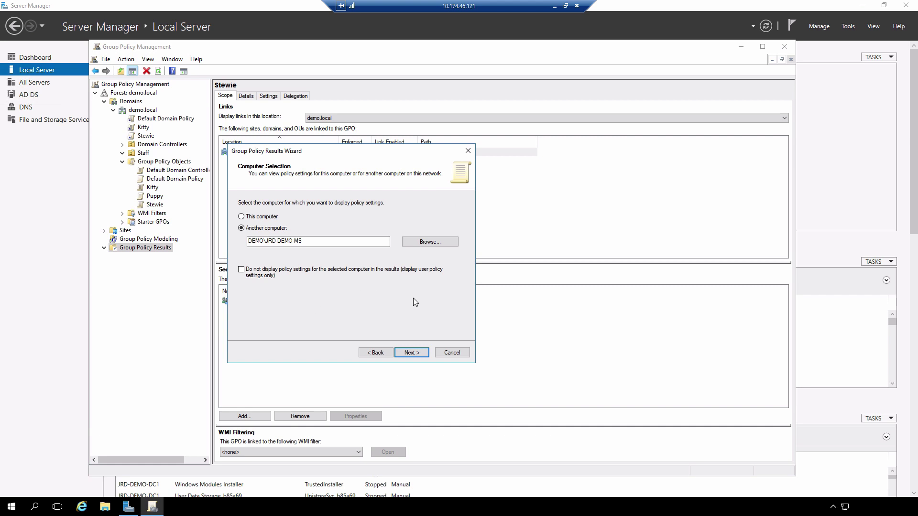
- Choose user DEMO\ssmith and finish the wizard to generate the report
{"action": "left_click", "coordinate": [414, 352]}
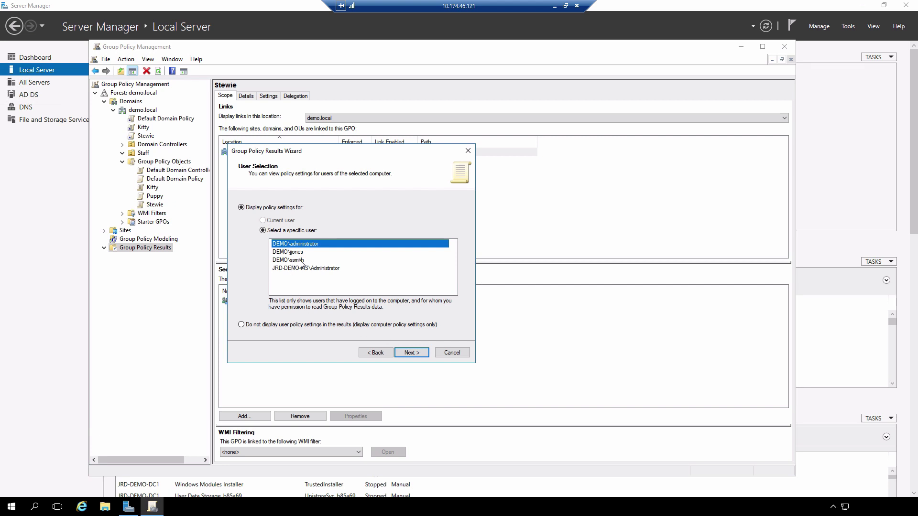
{"action": "left_click", "coordinate": [302, 261]}
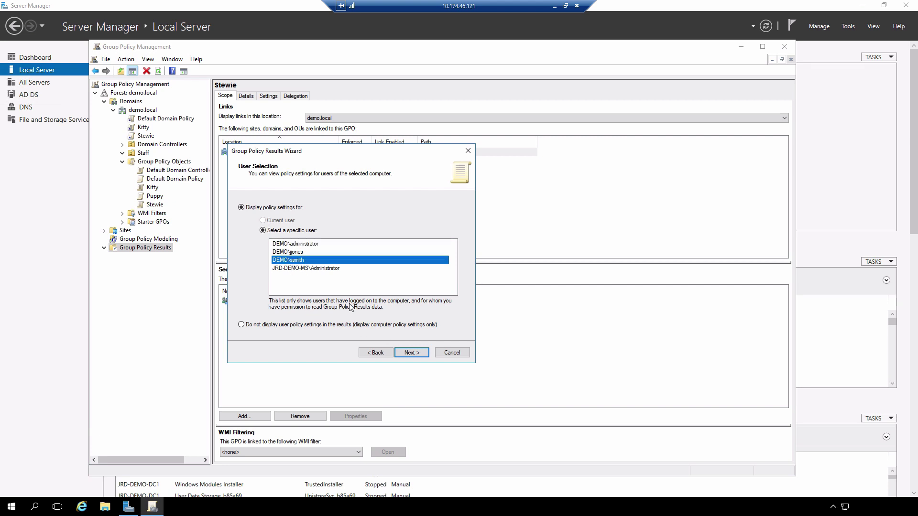
{"action": "left_click", "coordinate": [415, 354]}
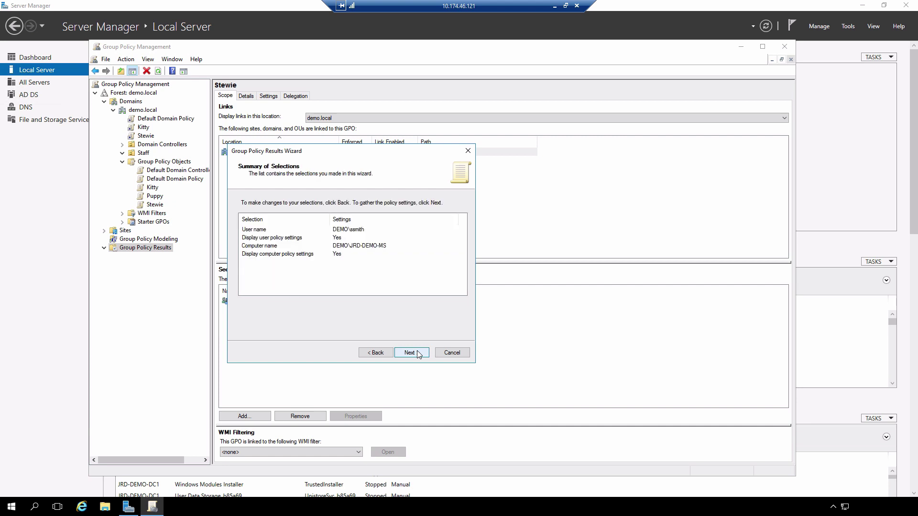
{"action": "left_click", "coordinate": [415, 352]}
{"action": "left_click", "coordinate": [412, 353]}
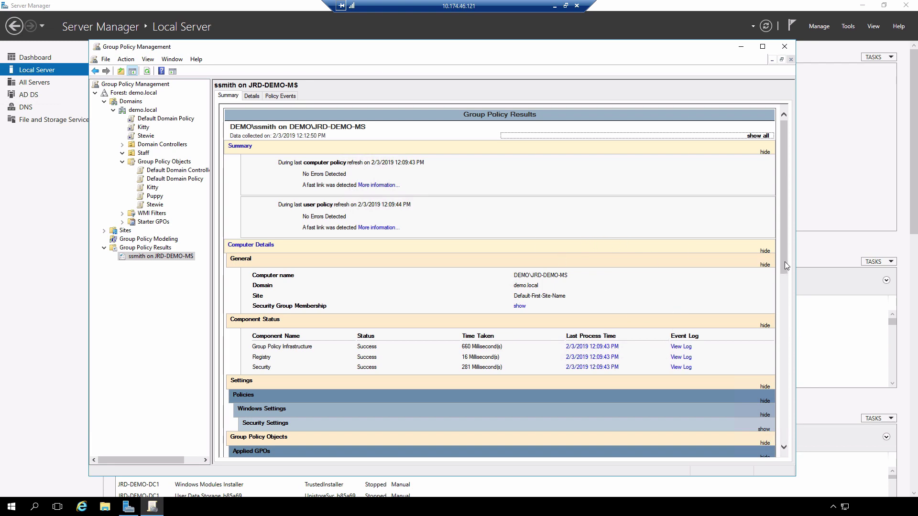
- Show the report's Details view with Computer Details and User Details collapsed
{"action": "mouse_move", "coordinate": [785, 262]}
{"action": "left_mouse_down"}
{"action": "mouse_move", "coordinate": [783, 356]}
{"action": "mouse_move", "coordinate": [782, 217]}
{"action": "left_mouse_up"}
{"action": "left_click", "coordinate": [134, 259]}
{"action": "left_click", "coordinate": [252, 96]}
{"action": "left_click", "coordinate": [765, 251]}
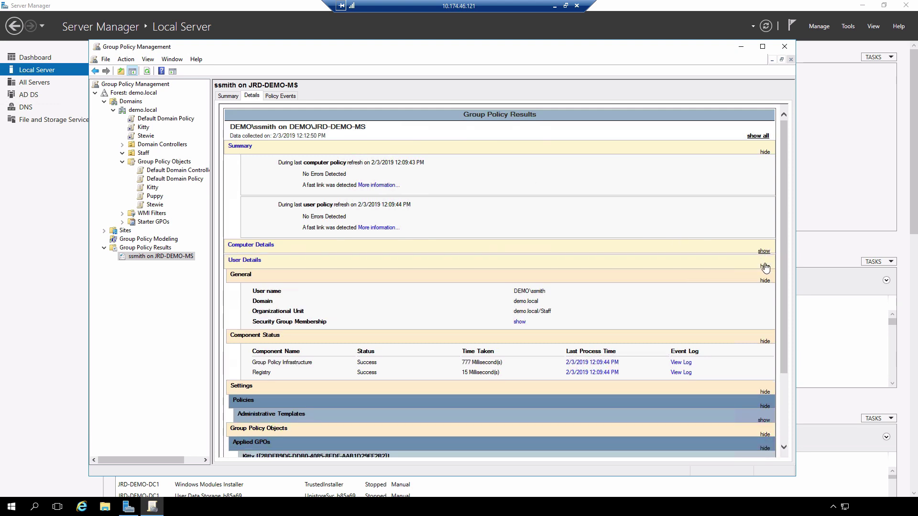
{"action": "left_click", "coordinate": [765, 267]}
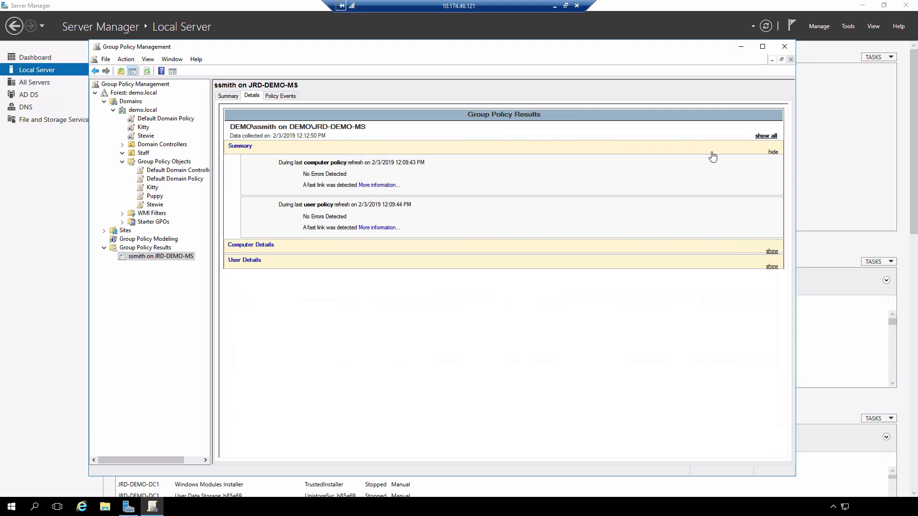
{"action": "left_click", "coordinate": [772, 153]}
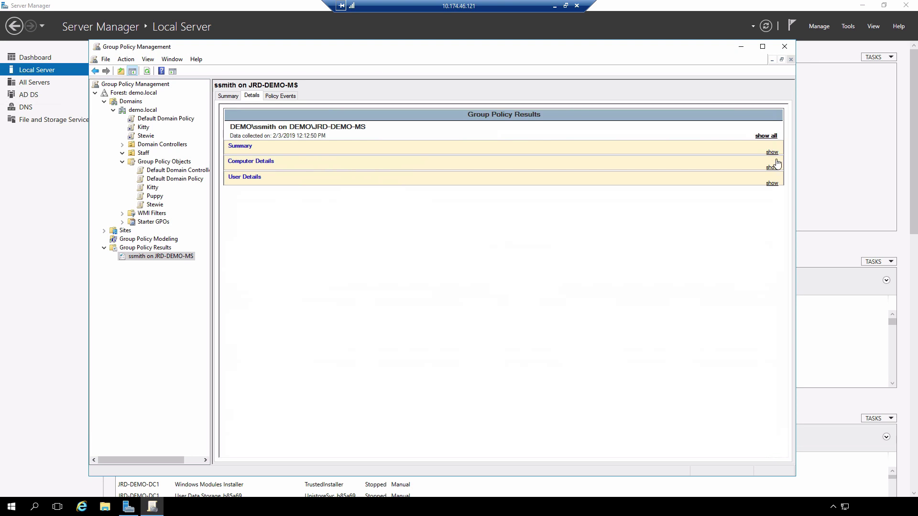
{"action": "left_click", "coordinate": [772, 167]}
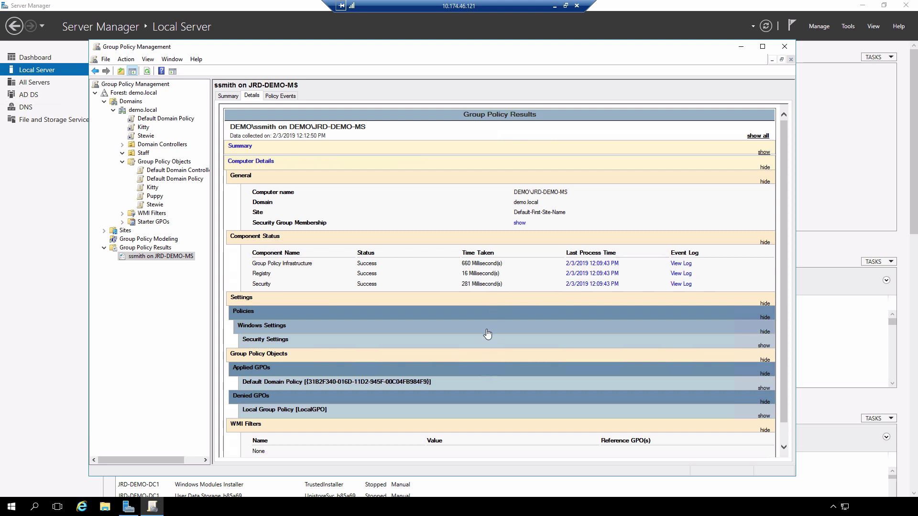
{"action": "left_click", "coordinate": [784, 448]}
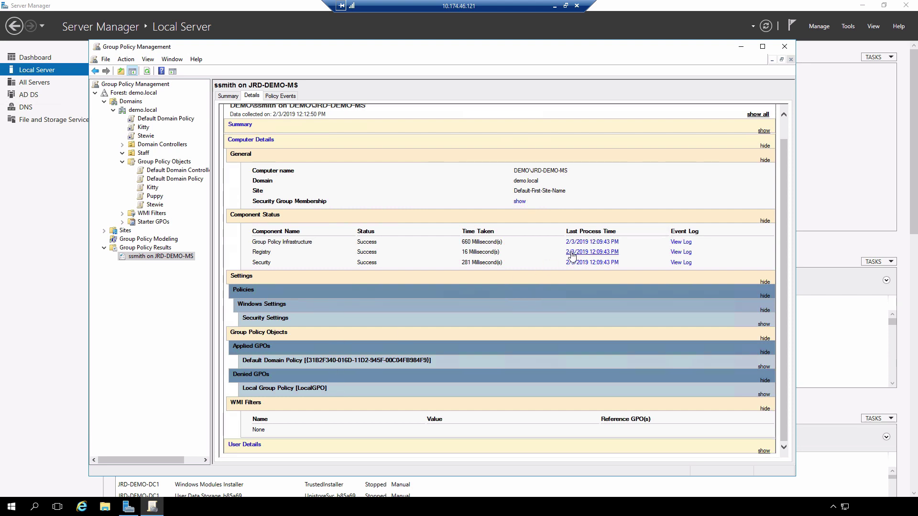
- Expand User Details, with Computer Details, General and Component Status collapsed
{"action": "left_click", "coordinate": [764, 146]}
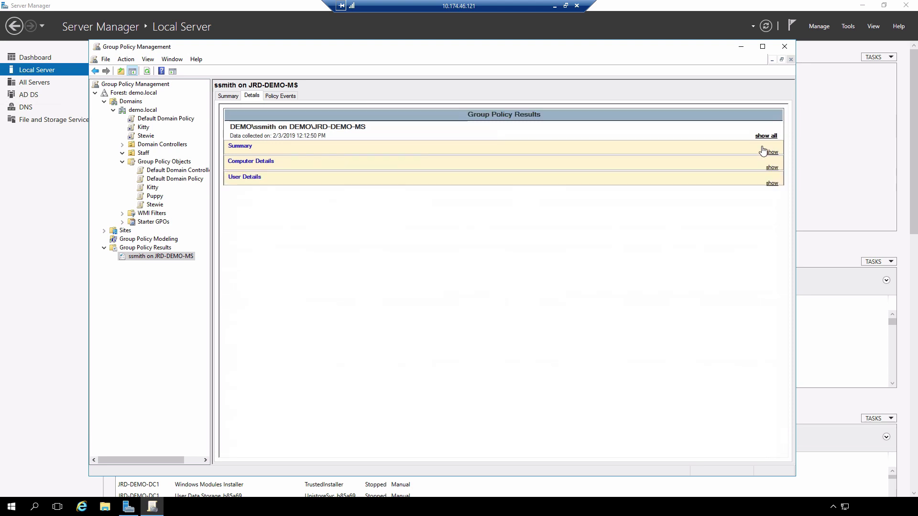
{"action": "left_click", "coordinate": [773, 184]}
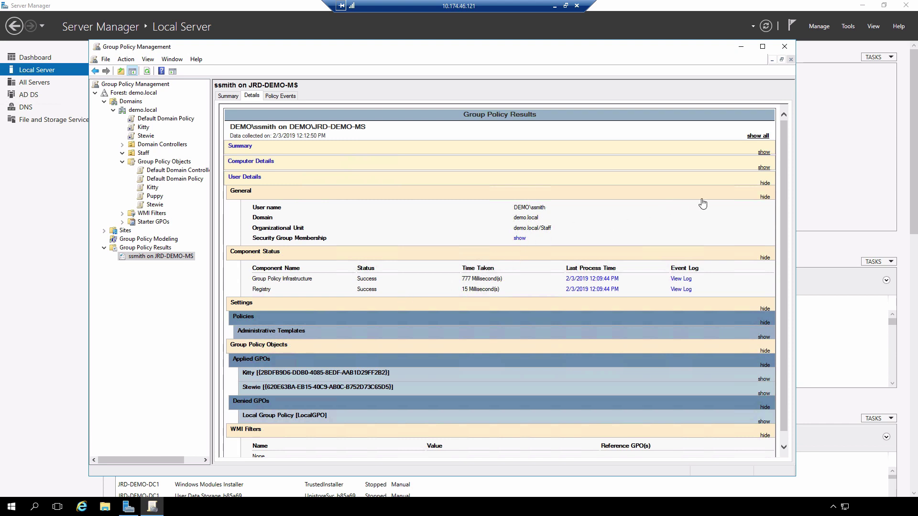
{"action": "left_click", "coordinate": [765, 197]}
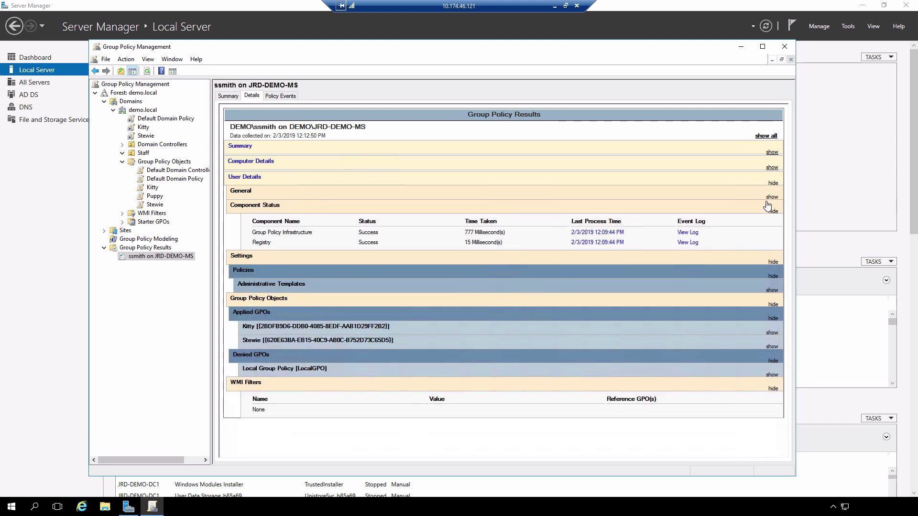
{"action": "left_click", "coordinate": [772, 212]}
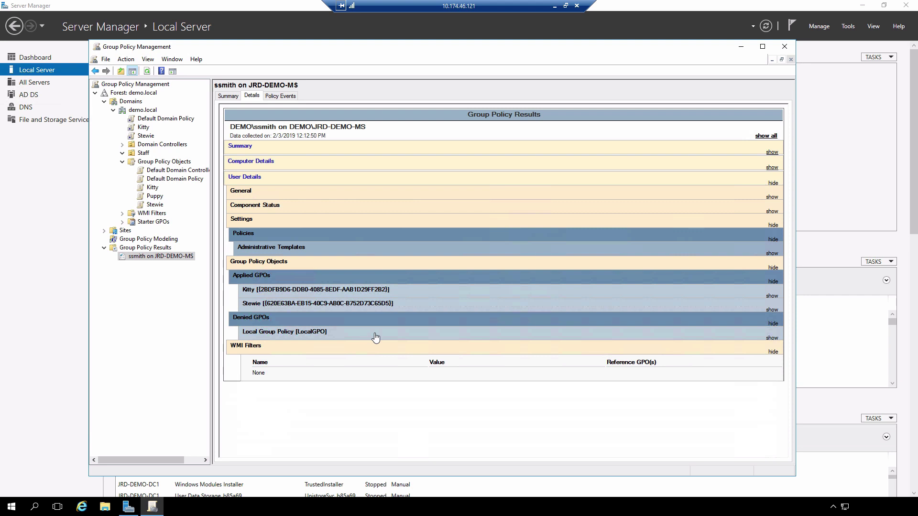
- Expand the Kitty and Stewie entries under Applied GPOs to see their link details
{"action": "left_click", "coordinate": [773, 297]}
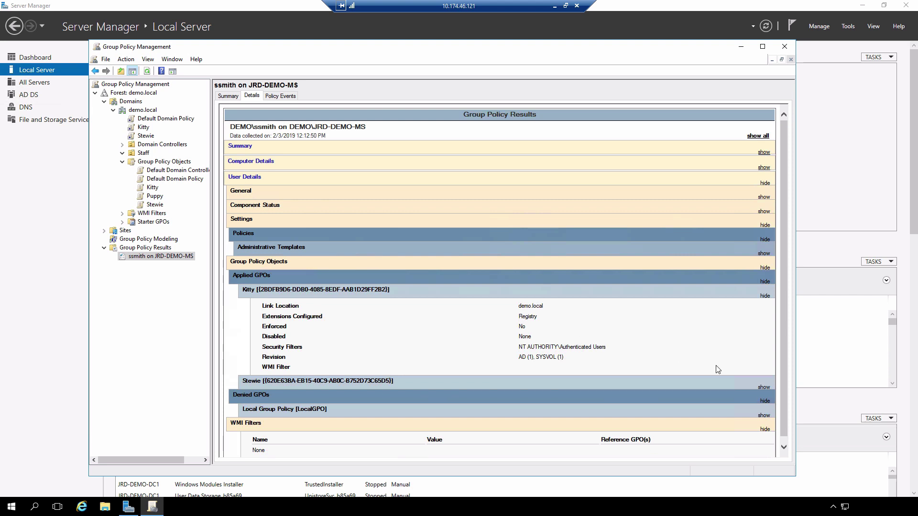
{"action": "left_click", "coordinate": [764, 388]}
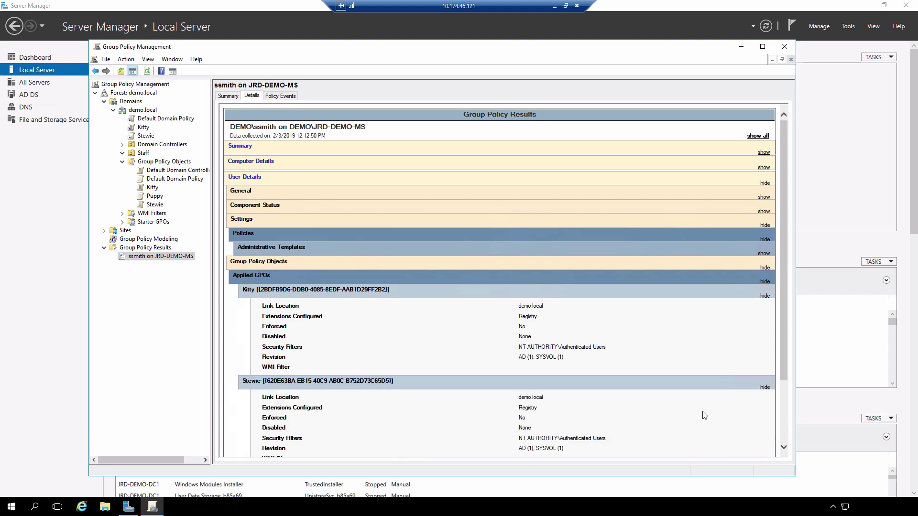
{"action": "scroll", "coordinate": [703, 416], "scroll_direction": "down", "scroll_amount": 1}
{"action": "scroll", "coordinate": [703, 415], "scroll_direction": "up", "scroll_amount": 1}
- Collapse Group Policy Objects and expand Administrative Templates > Desktop to reveal Kitty's cat.jpg wallpaper
{"action": "left_click", "coordinate": [765, 268]}
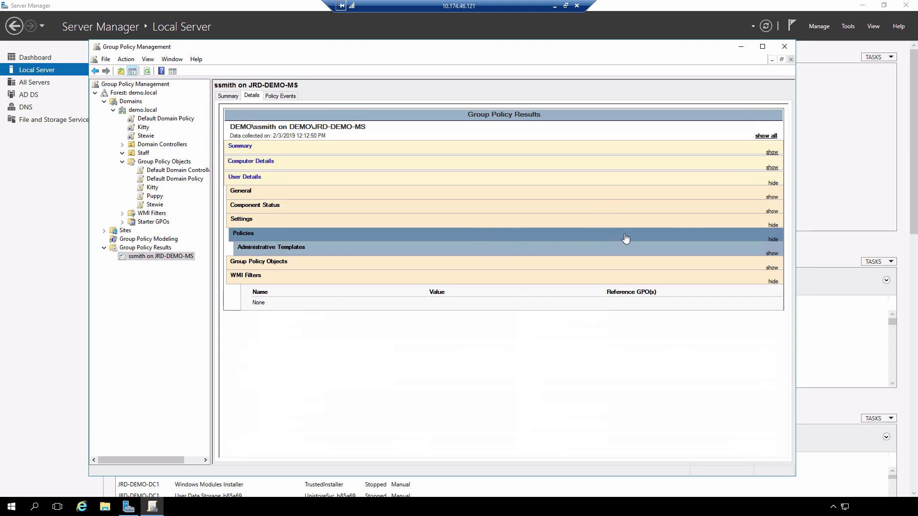
{"action": "left_click", "coordinate": [772, 254]}
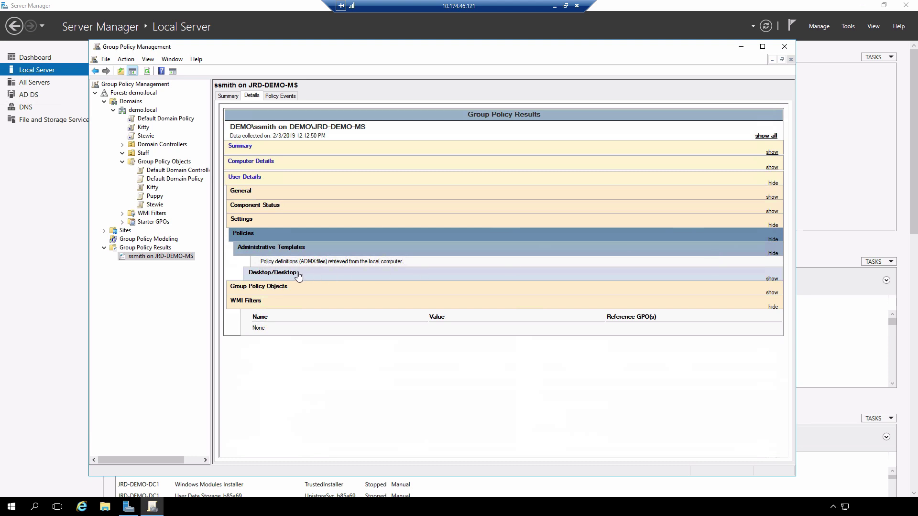
{"action": "left_click", "coordinate": [772, 280]}
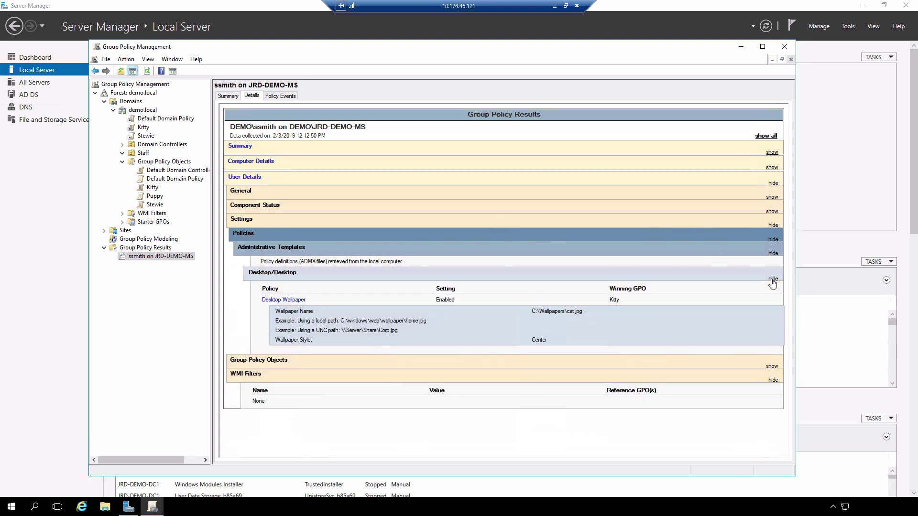